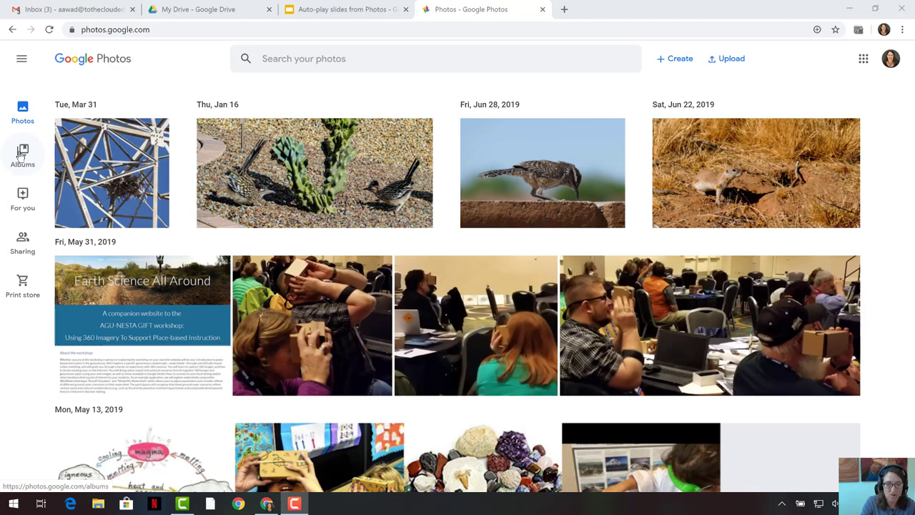
Create a new Google Photos album titled 'Critters'.
{"action": "left_click", "coordinate": [21, 155]}
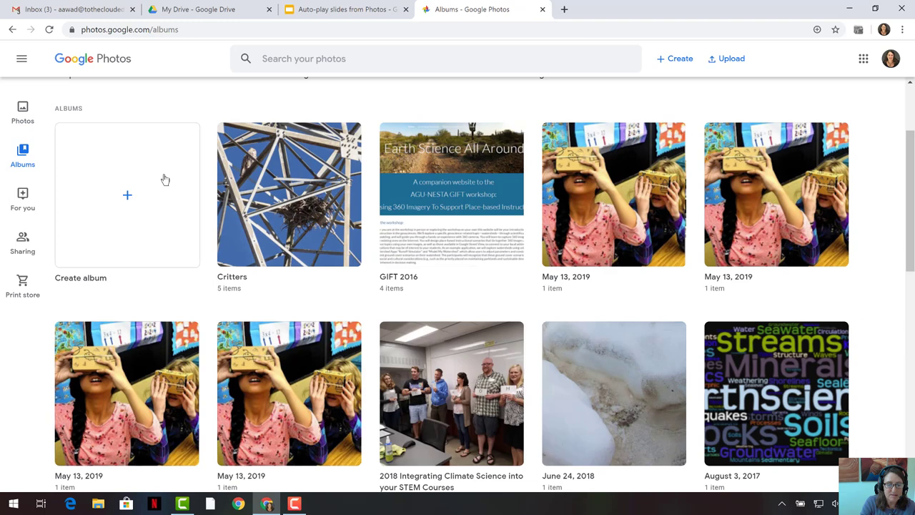
{"action": "left_click", "coordinate": [128, 203]}
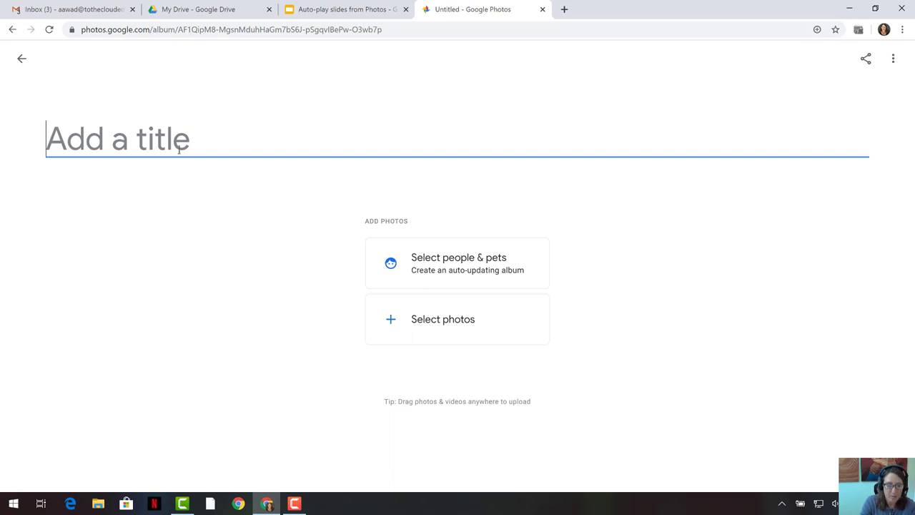
{"action": "type", "text": "Critters"}
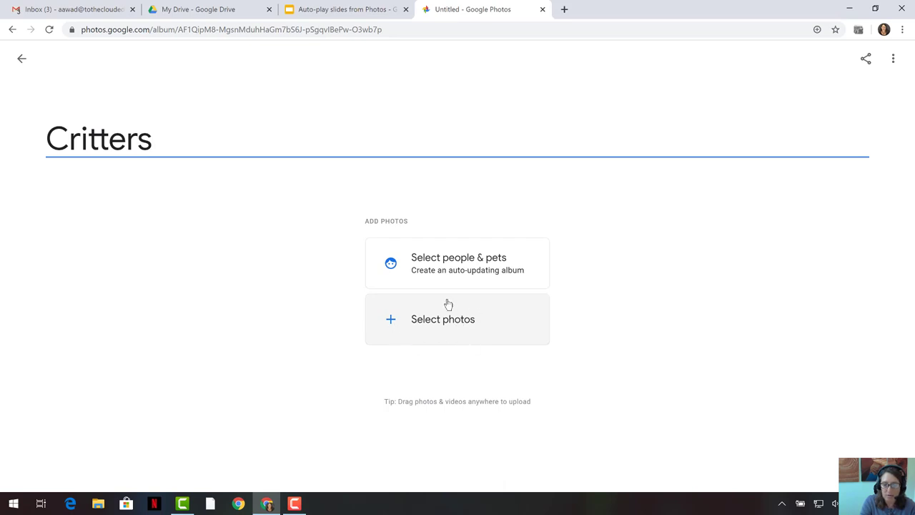
Add the tower nest, roadrunners, Jun 28 bird and ground squirrel photos to the album.
{"action": "left_click", "coordinate": [441, 322]}
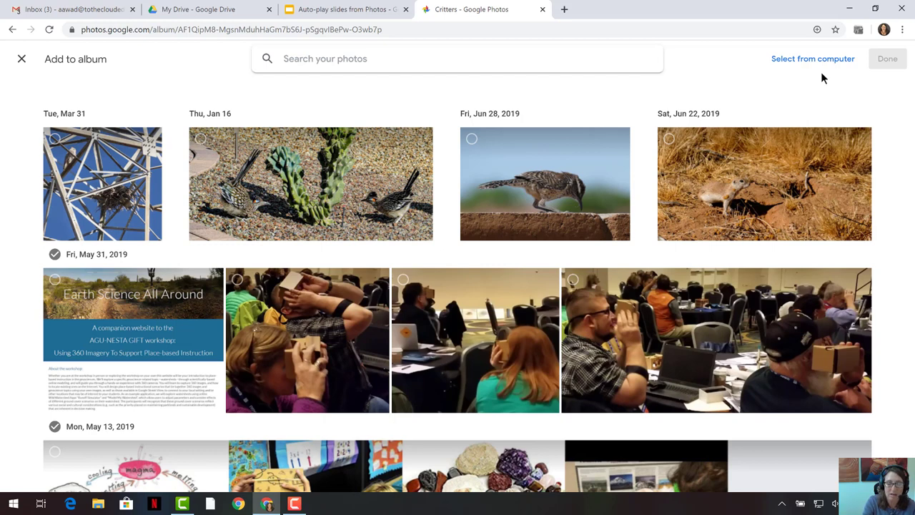
{"action": "left_click", "coordinate": [58, 140]}
{"action": "left_click", "coordinate": [324, 161]}
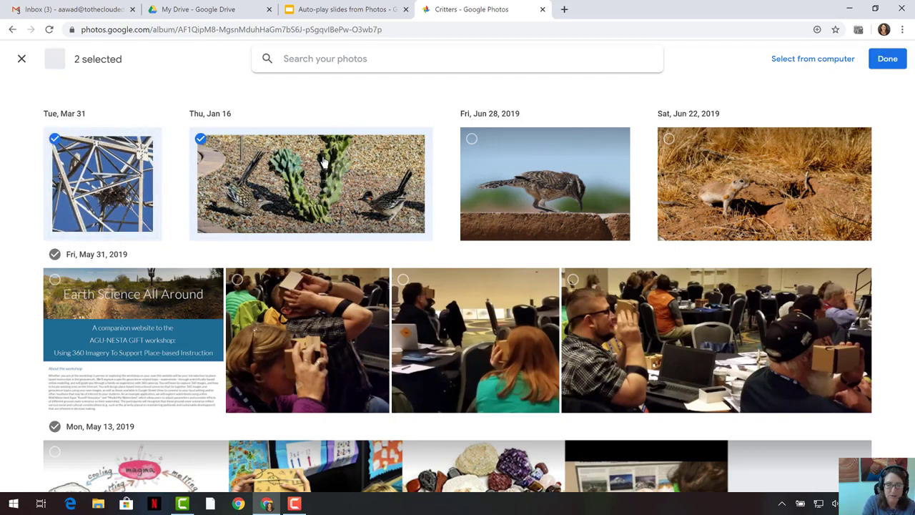
{"action": "left_click", "coordinate": [472, 139]}
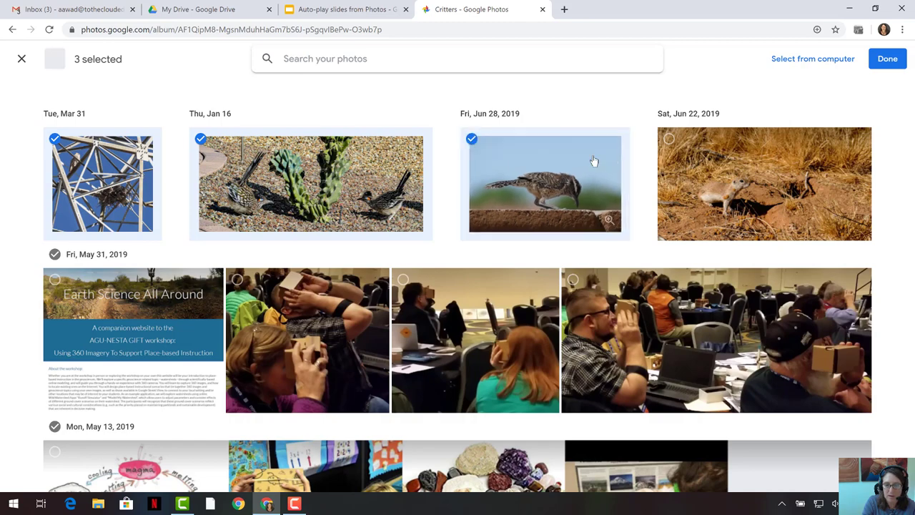
{"action": "left_click", "coordinate": [668, 140]}
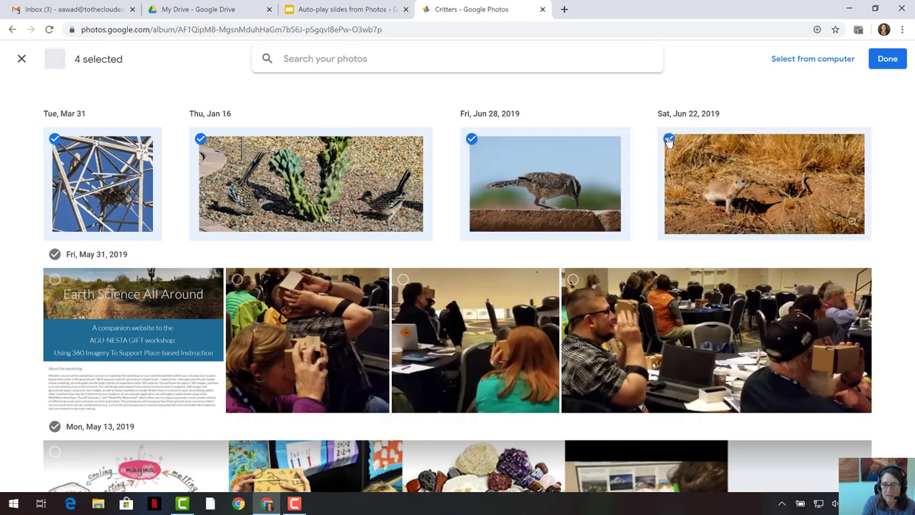
{"action": "left_click", "coordinate": [889, 62]}
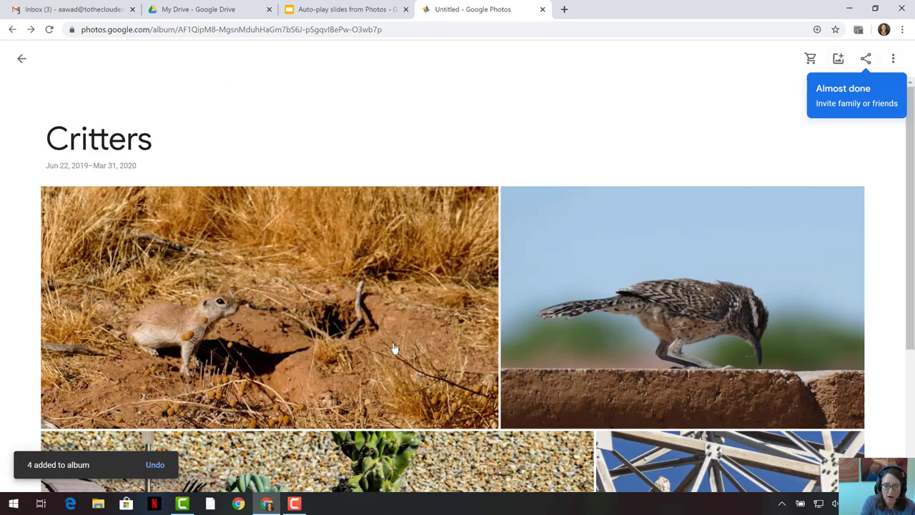
{"action": "scroll", "coordinate": [393, 348], "scroll_direction": "down", "scroll_amount": 3}
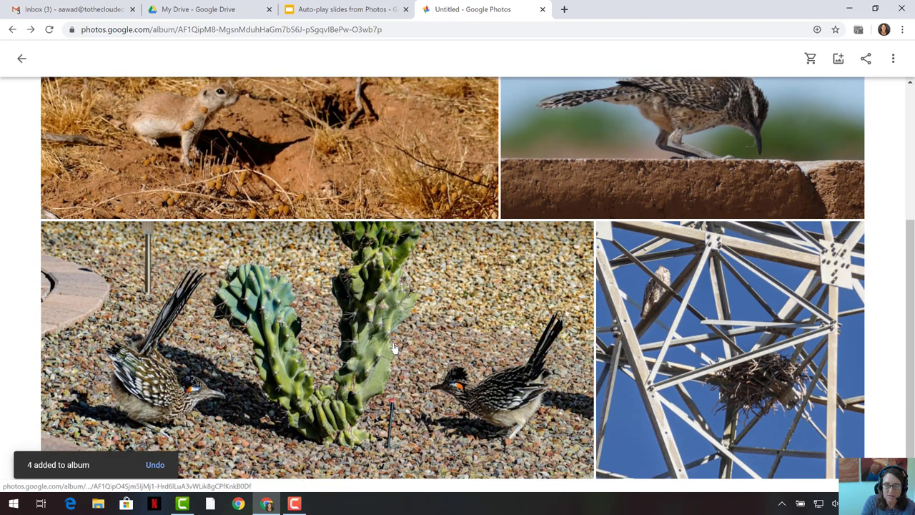
{"action": "scroll", "coordinate": [393, 348], "scroll_direction": "up", "scroll_amount": 3}
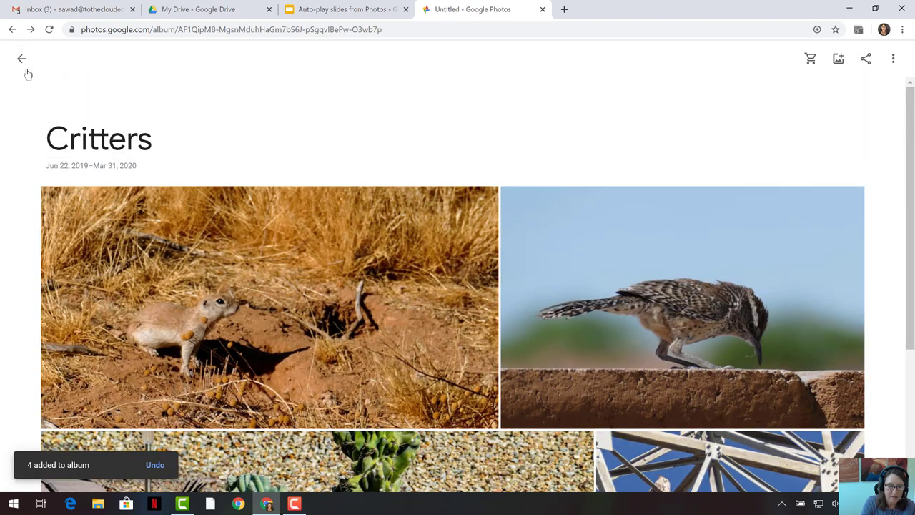
Go back to the Albums list, where the new 4-item Critters album now appears.
{"action": "left_click", "coordinate": [22, 58]}
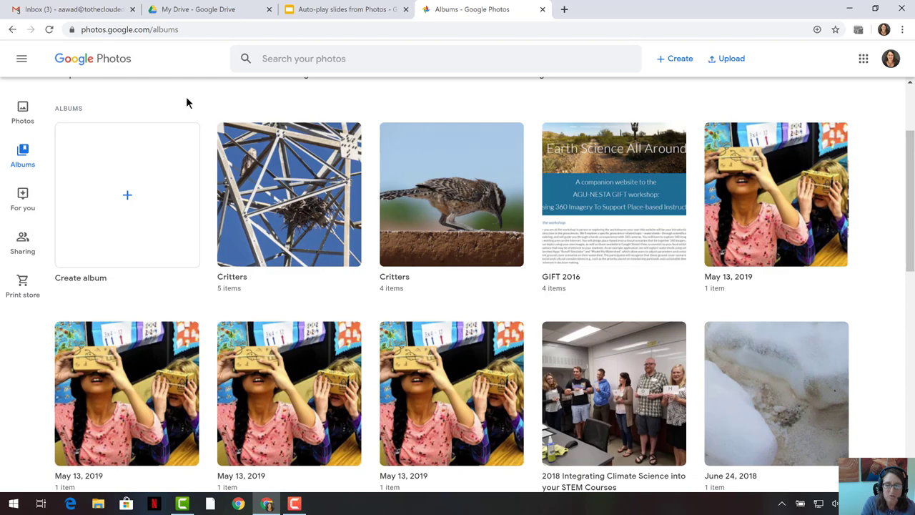
Create a new Google Slides presentation from Drive and view the Auto-play slides example.
{"action": "left_click", "coordinate": [190, 10]}
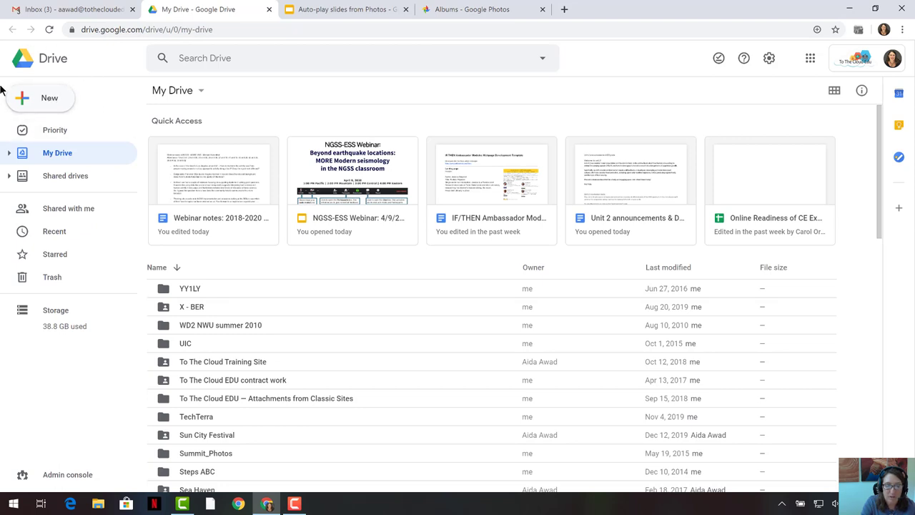
{"action": "left_click", "coordinate": [60, 109]}
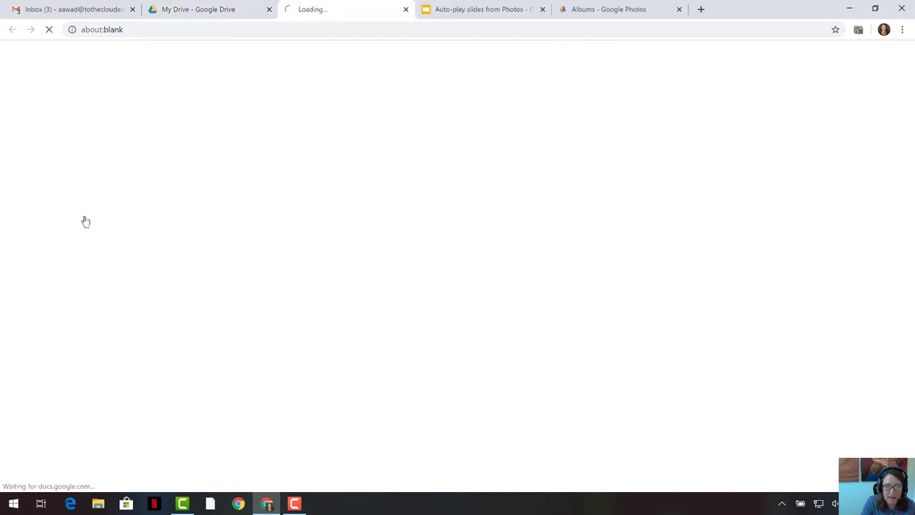
{"action": "left_click", "coordinate": [469, 16]}
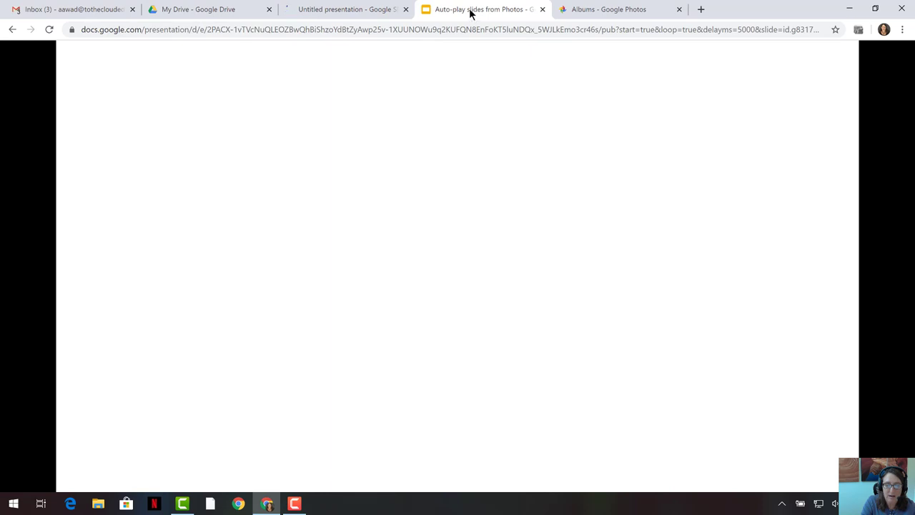
Apply the Simple Dark theme to the Untitled presentation.
{"action": "left_click", "coordinate": [390, 10]}
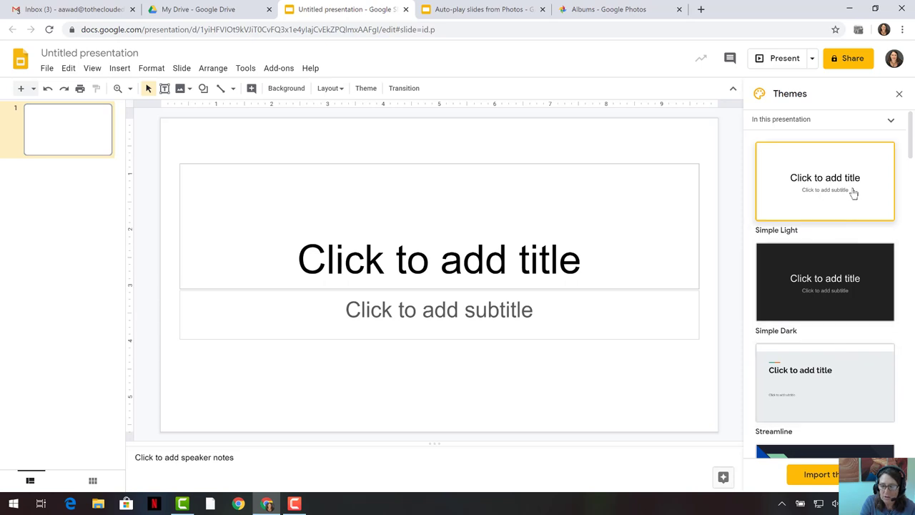
{"action": "scroll", "coordinate": [851, 192], "scroll_direction": "down", "scroll_amount": 6}
{"action": "scroll", "coordinate": [853, 192], "scroll_direction": "down", "scroll_amount": 10}
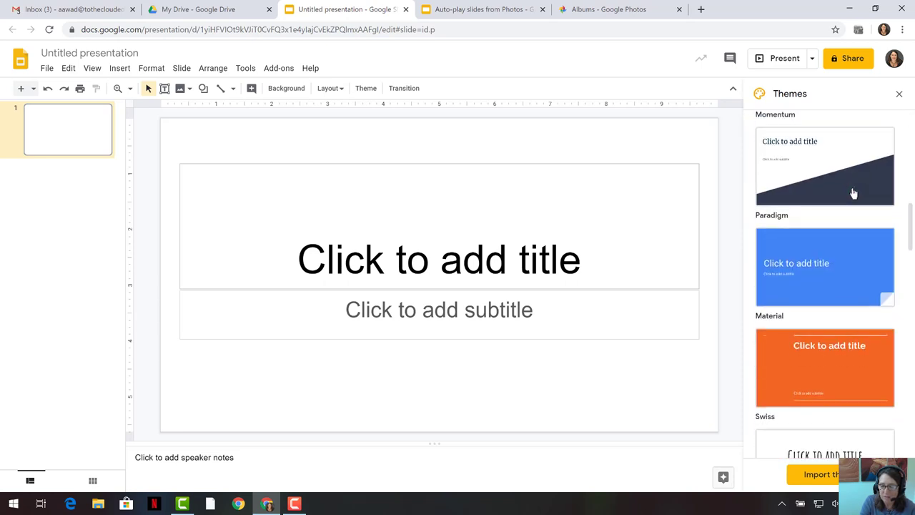
{"action": "scroll", "coordinate": [853, 193], "scroll_direction": "down", "scroll_amount": 10}
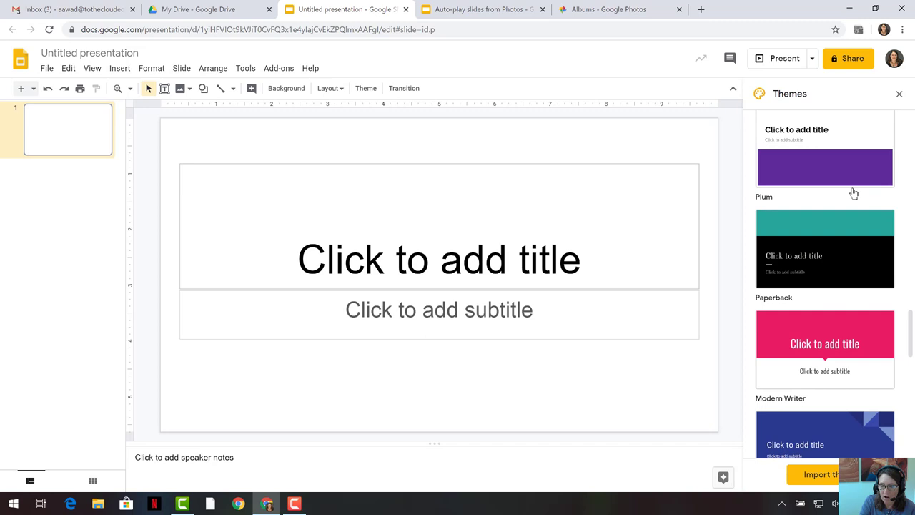
{"action": "scroll", "coordinate": [853, 192], "scroll_direction": "down", "scroll_amount": 3}
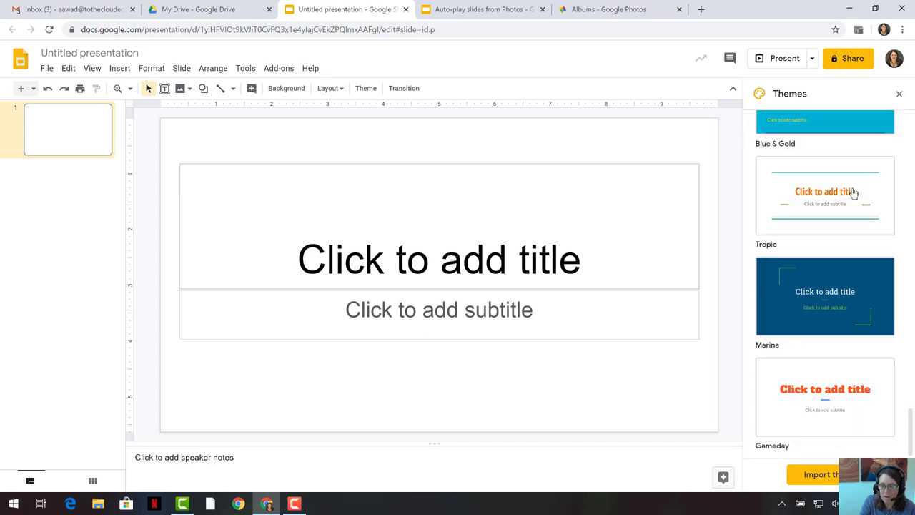
{"action": "scroll", "coordinate": [852, 192], "scroll_direction": "up", "scroll_amount": 20}
{"action": "scroll", "coordinate": [852, 193], "scroll_direction": "up", "scroll_amount": 8}
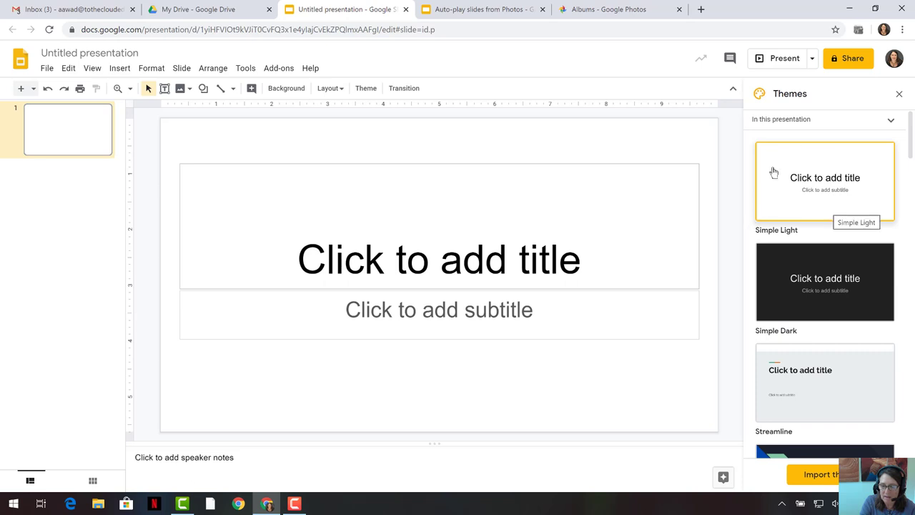
{"action": "left_click", "coordinate": [817, 285]}
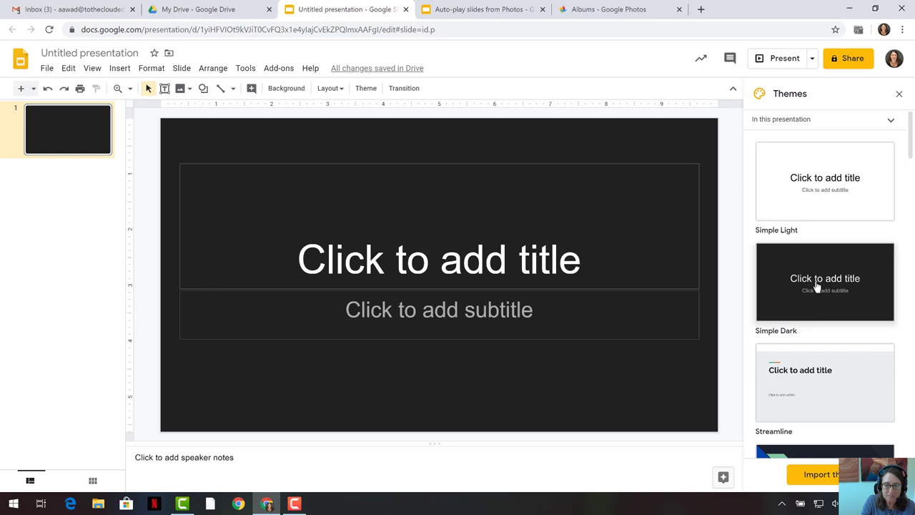
Title the first slide 'Critters' with the subtitle 'Enjoy the pictures!'.
{"action": "left_click", "coordinate": [433, 261]}
{"action": "type", "text": "Cr"}
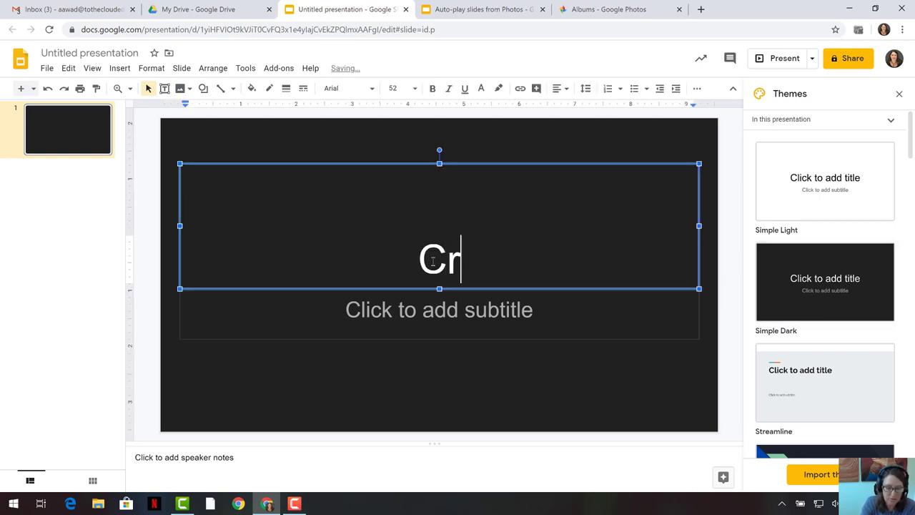
{"action": "type", "text": "itters"}
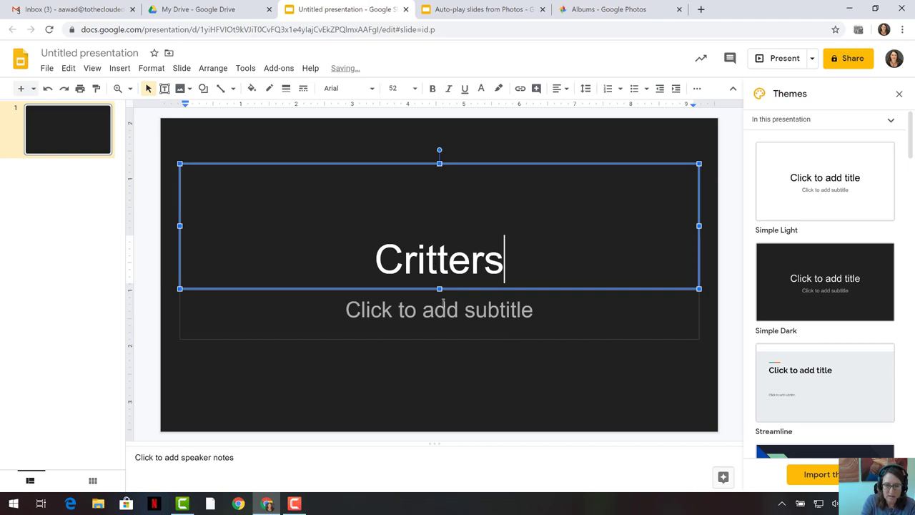
{"action": "left_click", "coordinate": [443, 307]}
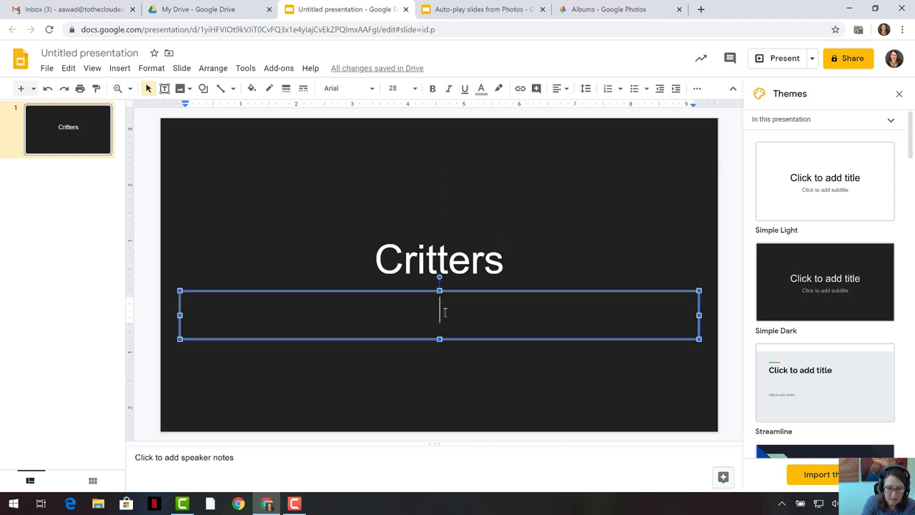
{"action": "type", "text": "Enjoy the pi"}
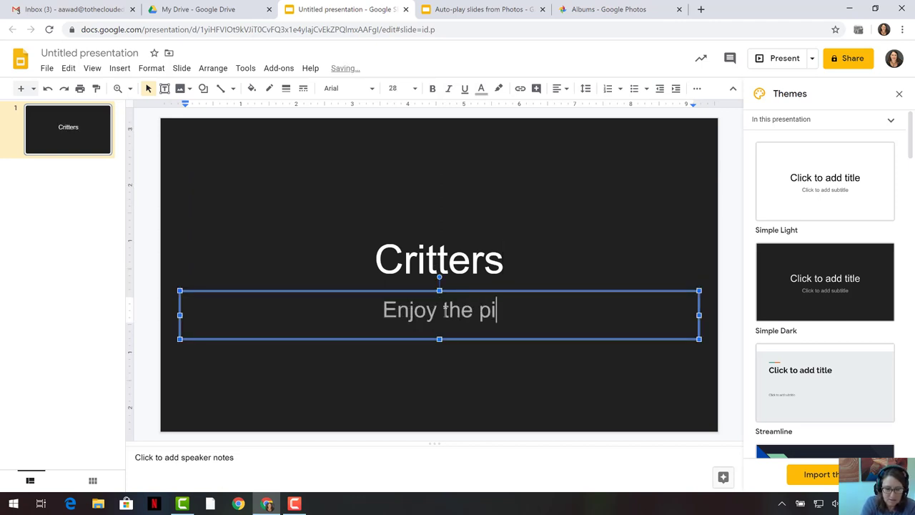
{"action": "type", "text": "ctures!"}
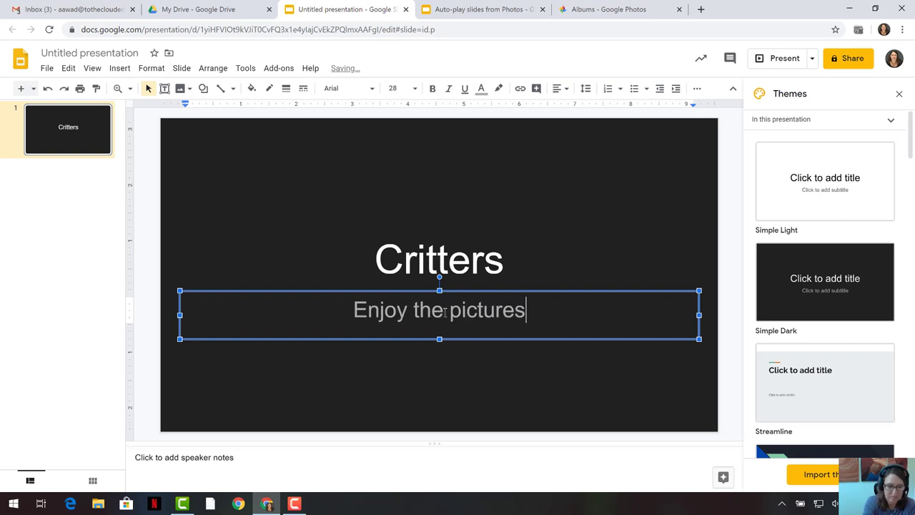
{"action": "left_click", "coordinate": [56, 213]}
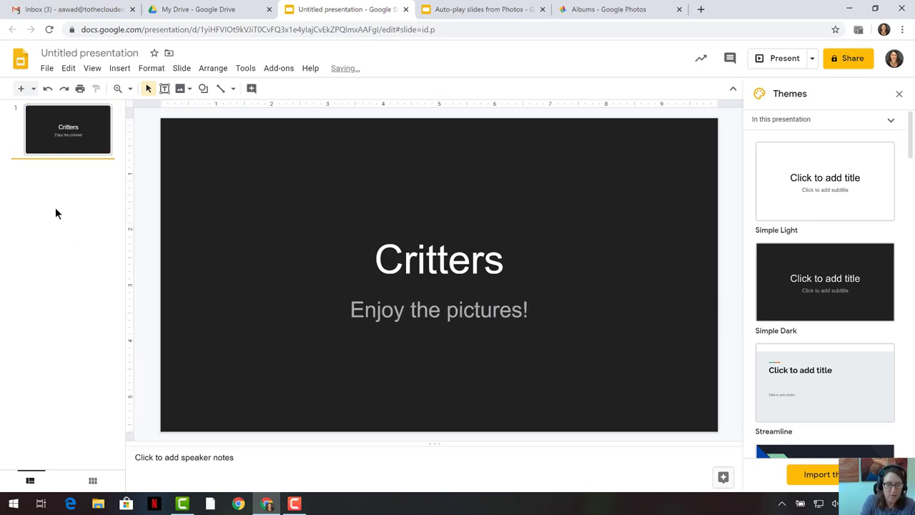
Add four blank slides after the title slide and close the Themes panel.
{"action": "left_click", "coordinate": [21, 88]}
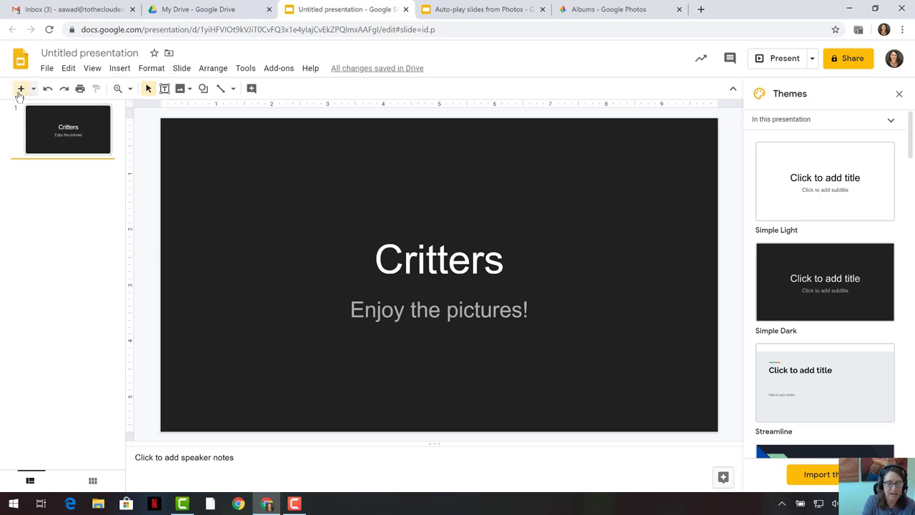
{"action": "left_click", "coordinate": [21, 89]}
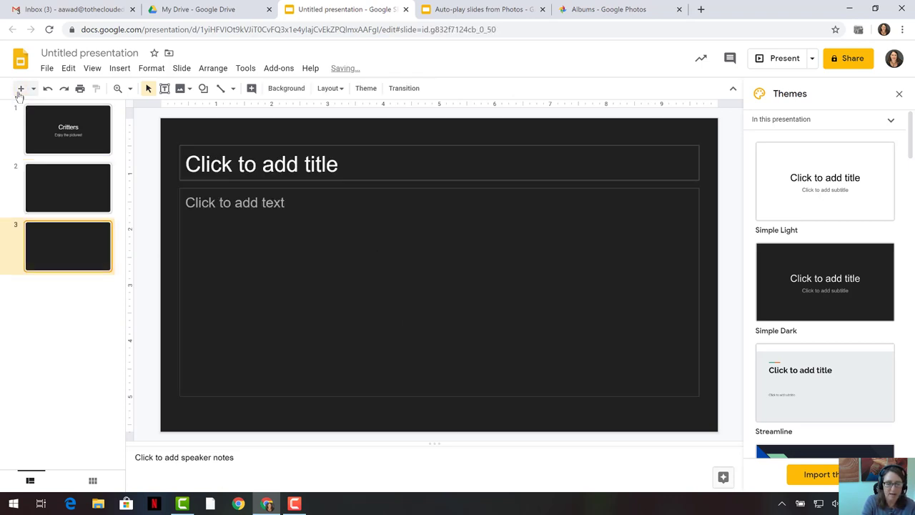
{"action": "left_click", "coordinate": [21, 88]}
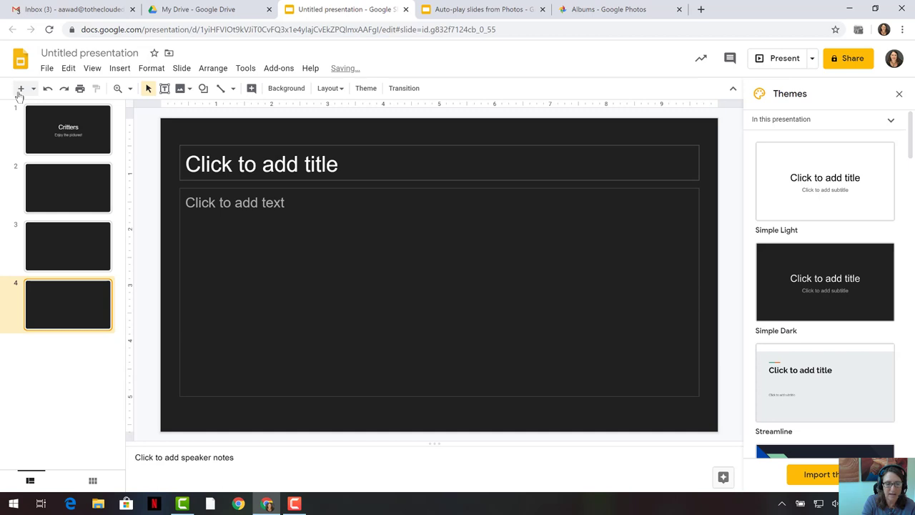
{"action": "left_click", "coordinate": [21, 89]}
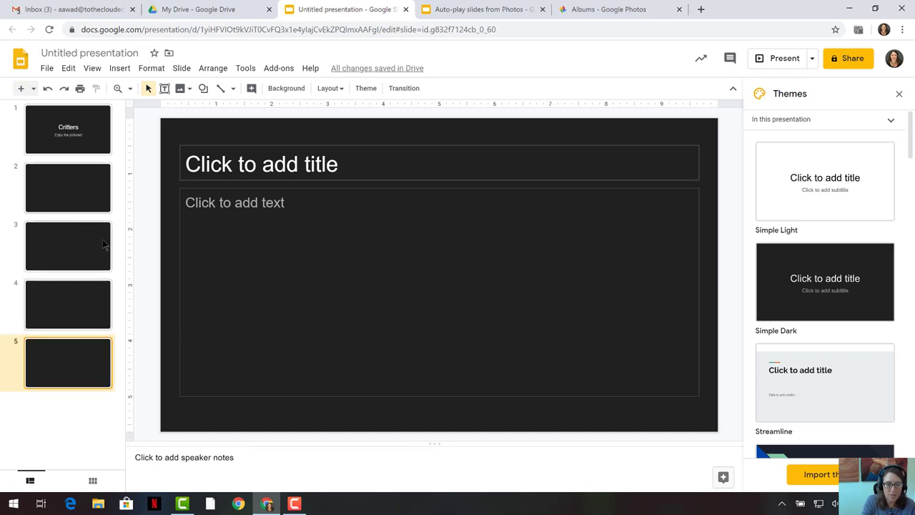
{"action": "left_click", "coordinate": [73, 145]}
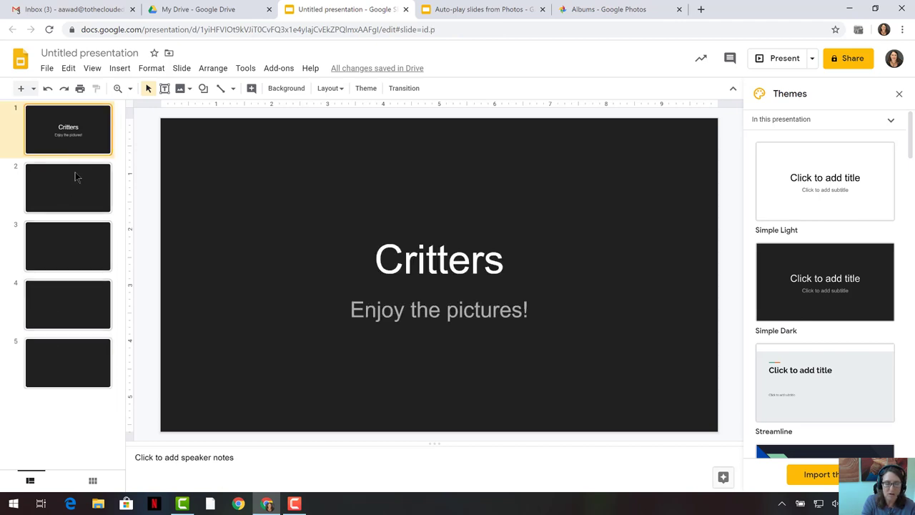
{"action": "left_click", "coordinate": [74, 198]}
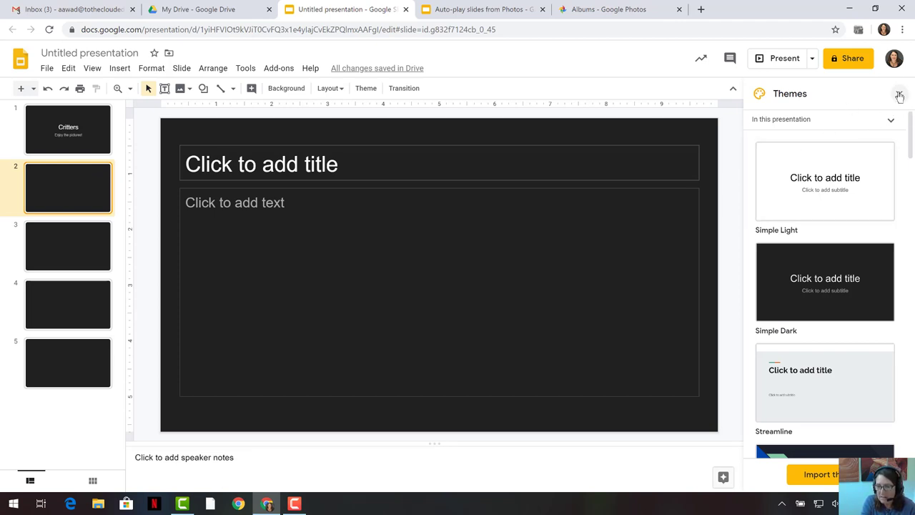
{"action": "left_click", "coordinate": [899, 96]}
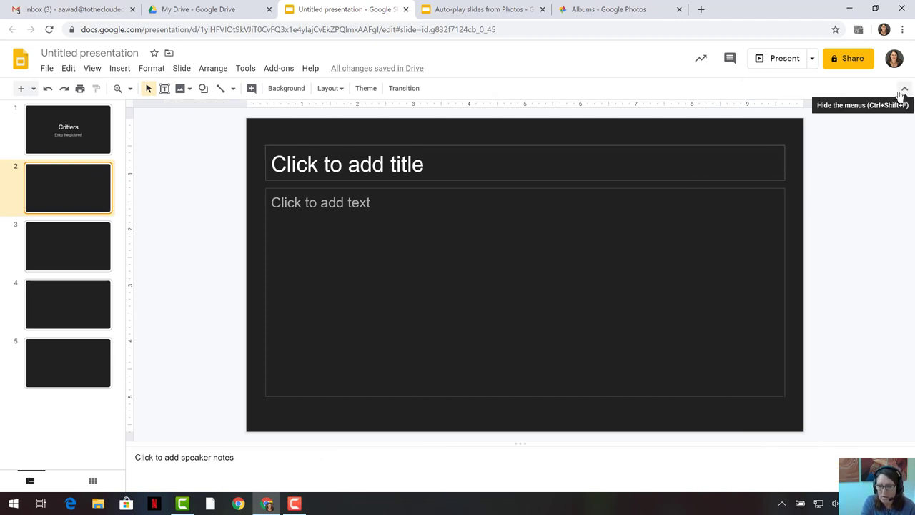
Insert the tower nest photo from the Critters album onto slide 2.
{"action": "left_click", "coordinate": [190, 96]}
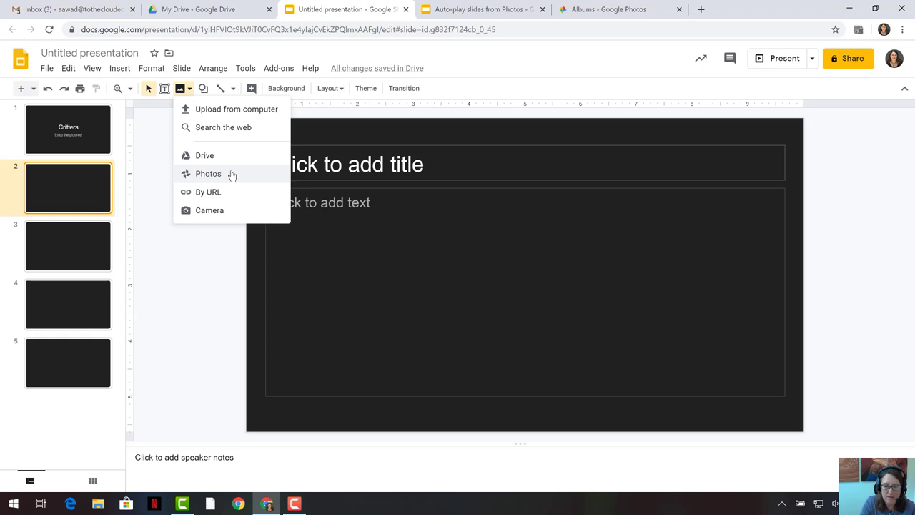
{"action": "left_click", "coordinate": [209, 174]}
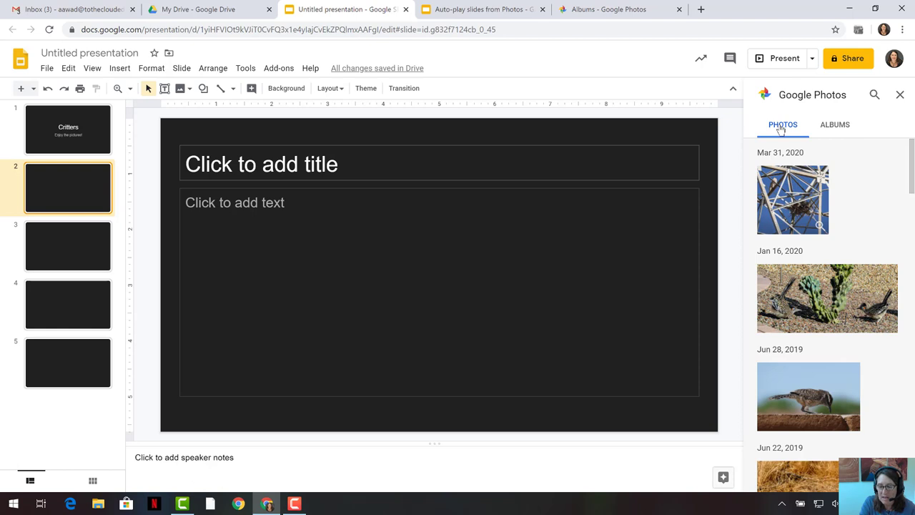
{"action": "left_click", "coordinate": [838, 125]}
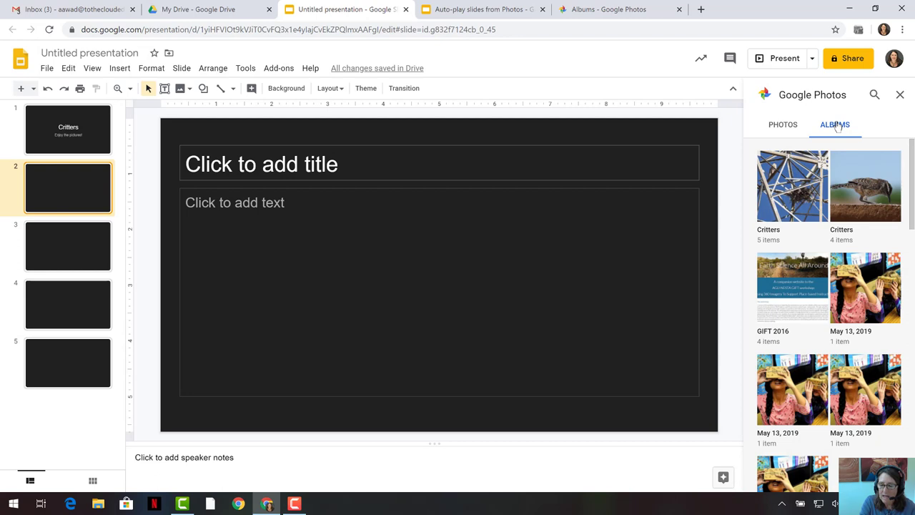
{"action": "left_click", "coordinate": [791, 195]}
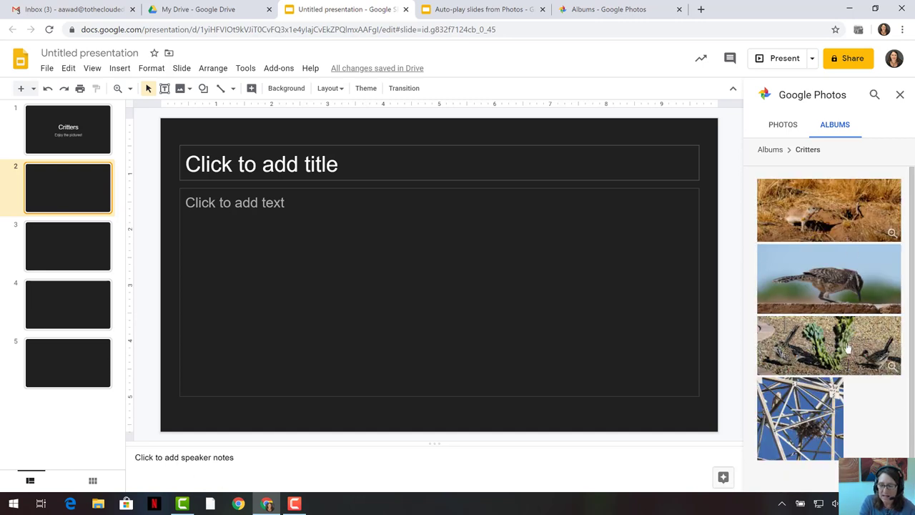
{"action": "left_click", "coordinate": [800, 419]}
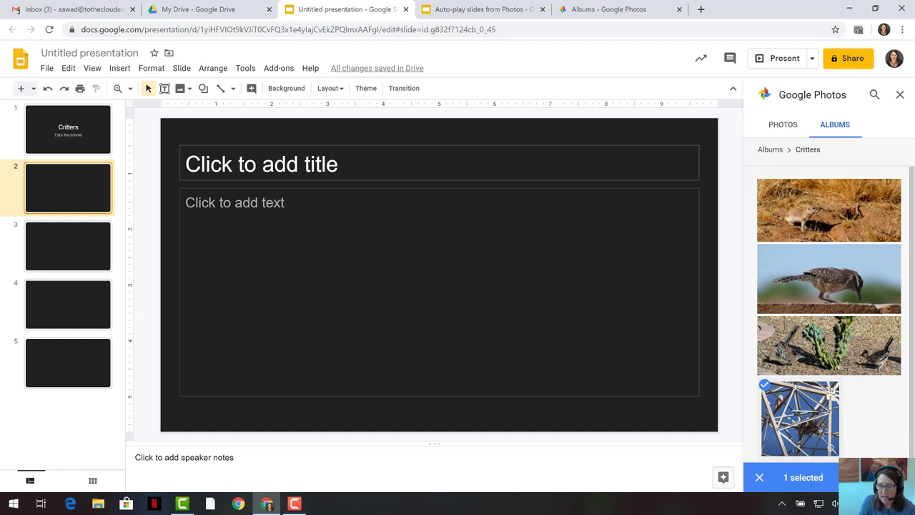
{"action": "left_click", "coordinate": [879, 477]}
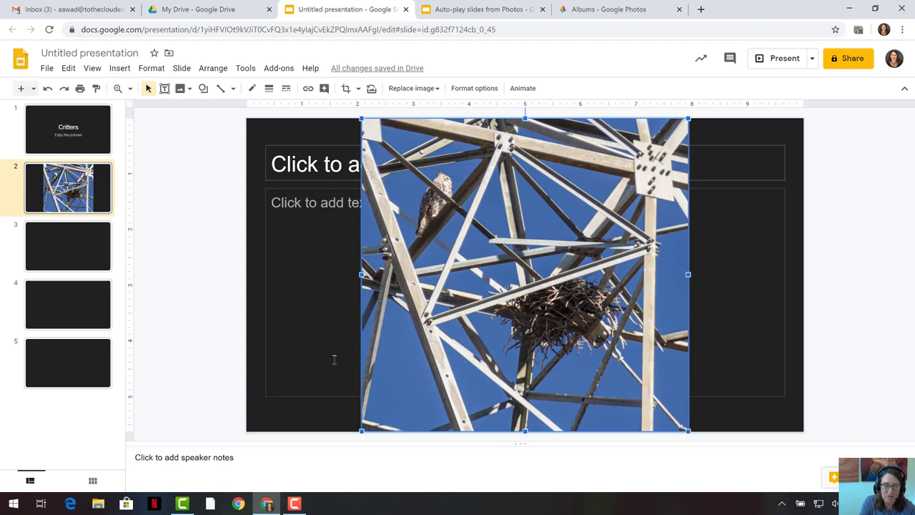
{"action": "left_click", "coordinate": [66, 260]}
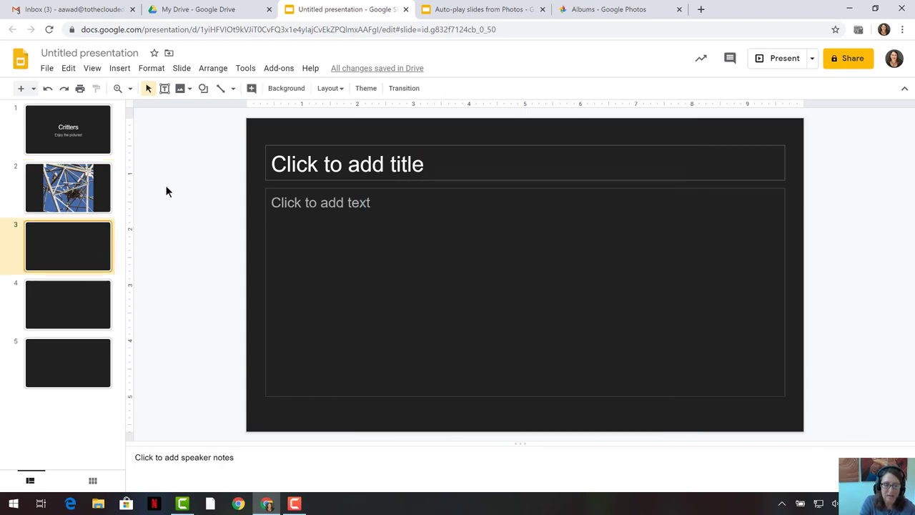
Insert the roadrunners-with-cactus photo from Google Photos onto slide 3.
{"action": "left_click", "coordinate": [190, 95]}
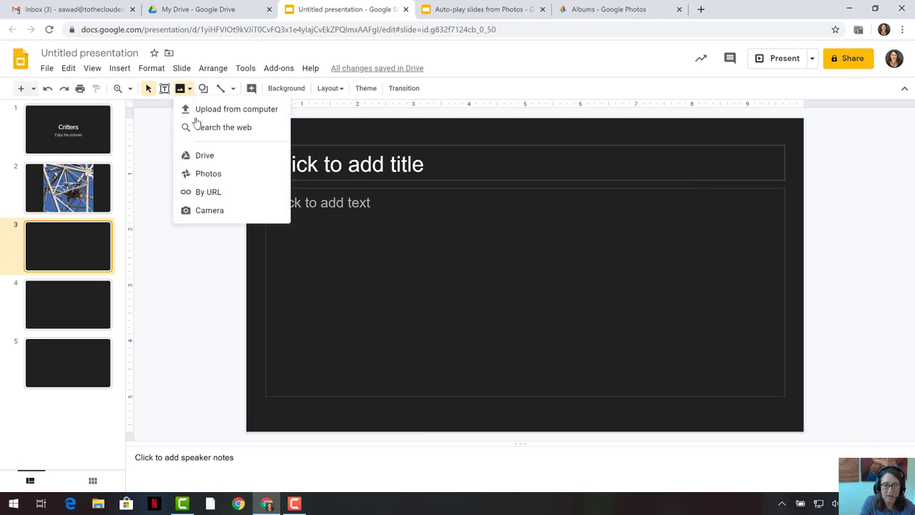
{"action": "left_click", "coordinate": [205, 175]}
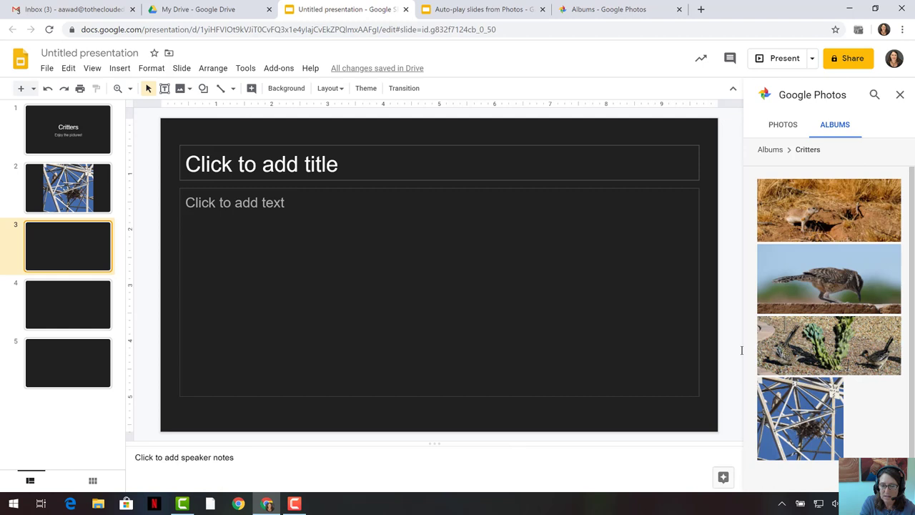
{"action": "left_click", "coordinate": [822, 348]}
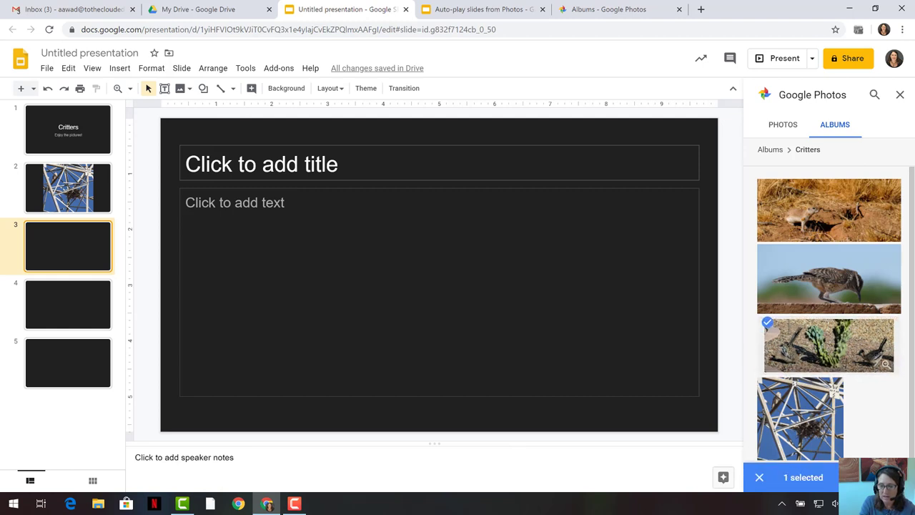
{"action": "left_click", "coordinate": [876, 477]}
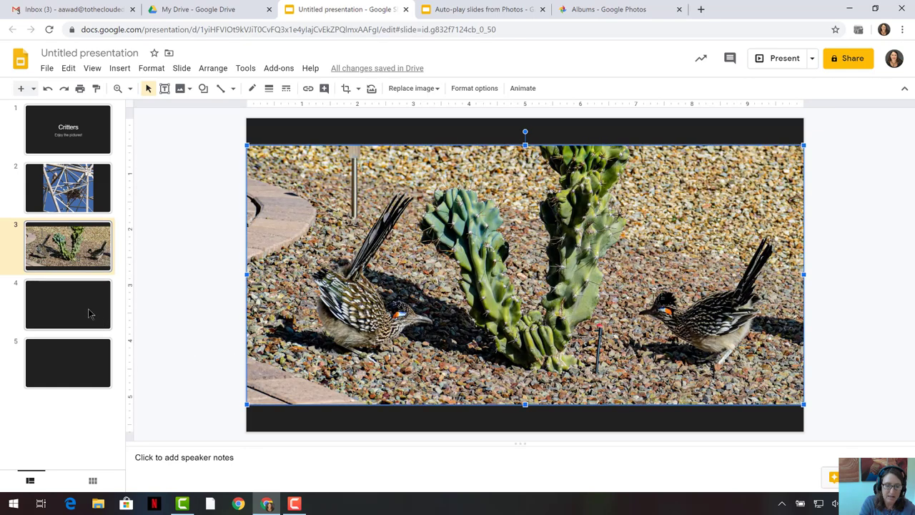
Insert the perched bird photo from the Critters album onto slide 4.
{"action": "left_click", "coordinate": [89, 311]}
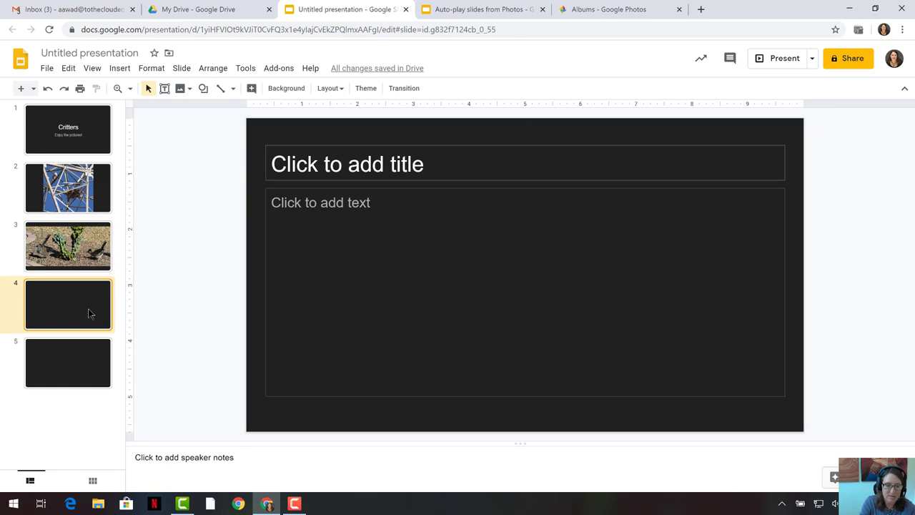
{"action": "left_click", "coordinate": [182, 88]}
{"action": "left_click", "coordinate": [202, 174]}
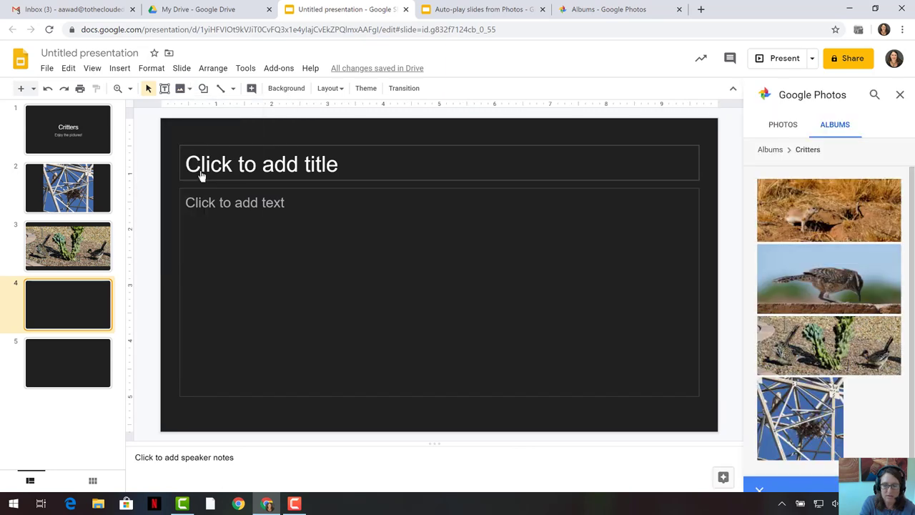
{"action": "left_click", "coordinate": [815, 288]}
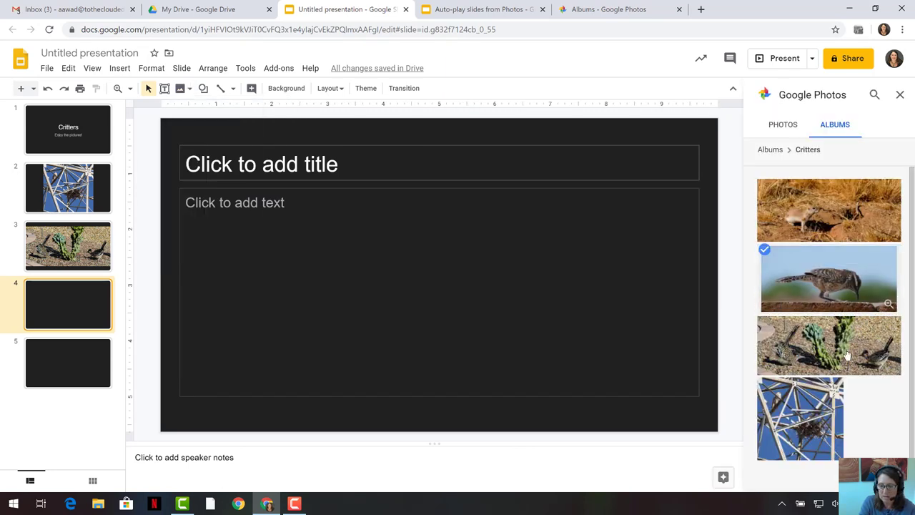
{"action": "left_click", "coordinate": [881, 476]}
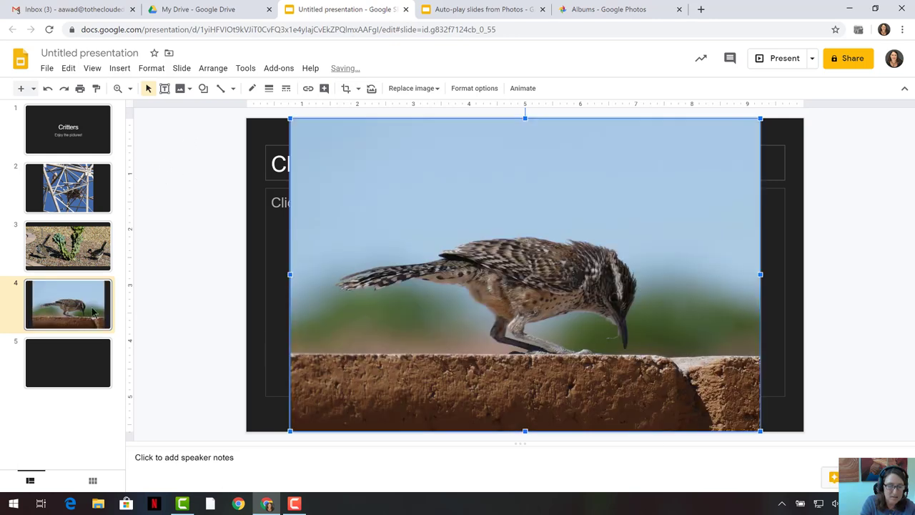
Insert the ground squirrel photo from the Critters album onto slide 5.
{"action": "left_click", "coordinate": [60, 368]}
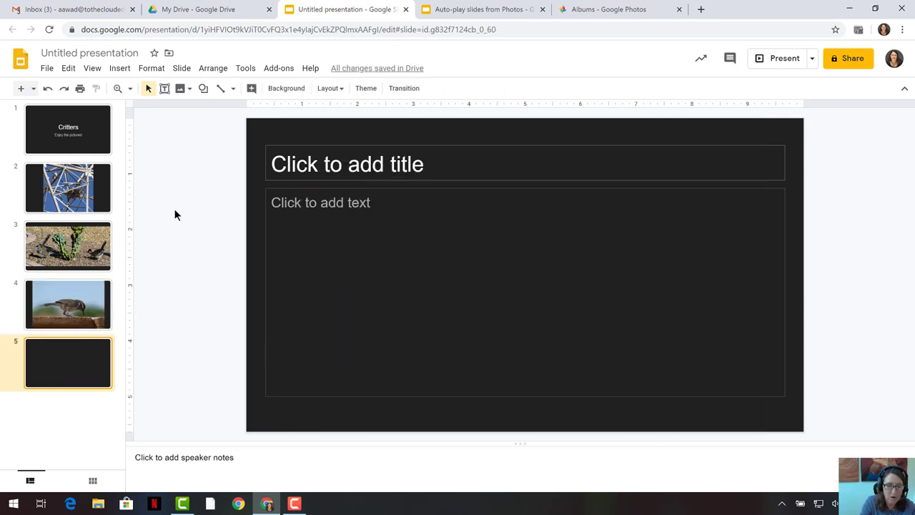
{"action": "left_click", "coordinate": [180, 89]}
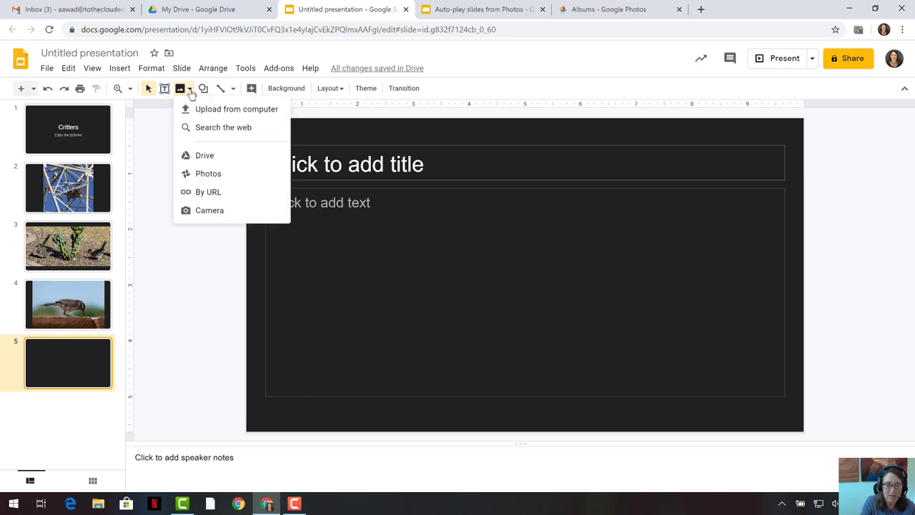
{"action": "left_click", "coordinate": [204, 176]}
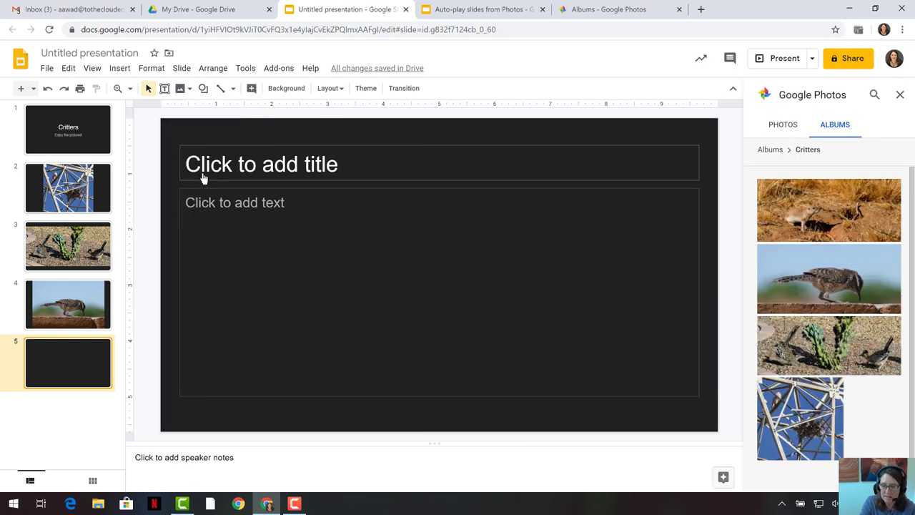
{"action": "left_click", "coordinate": [826, 212]}
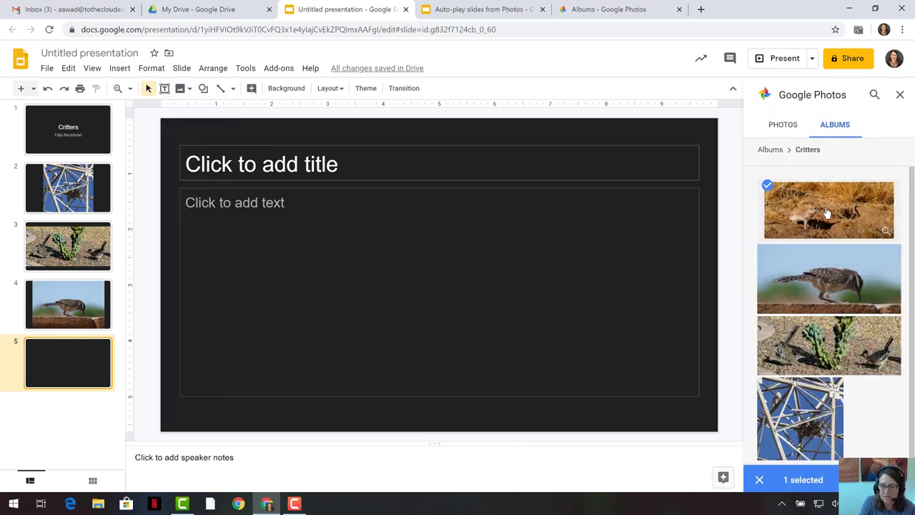
{"action": "left_click", "coordinate": [879, 477]}
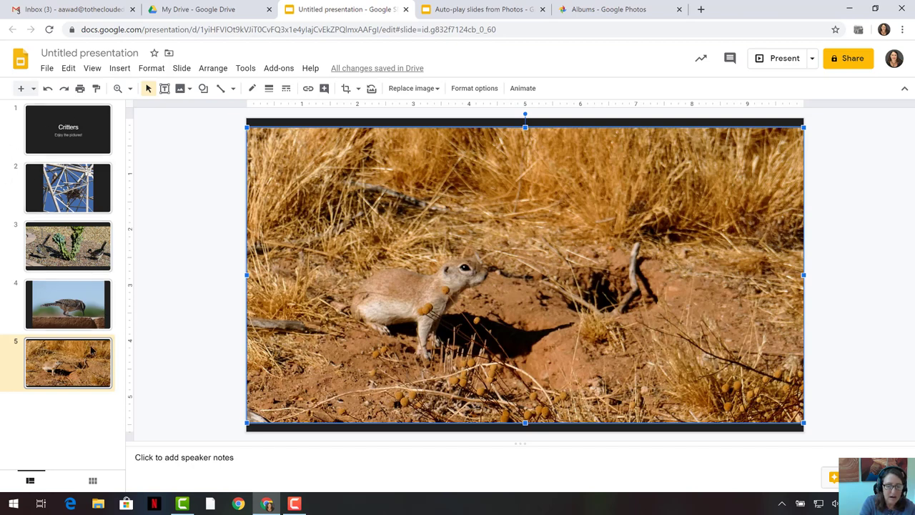
Rename the presentation to 'Critters' and open the Publish to the web settings.
{"action": "left_click", "coordinate": [86, 139]}
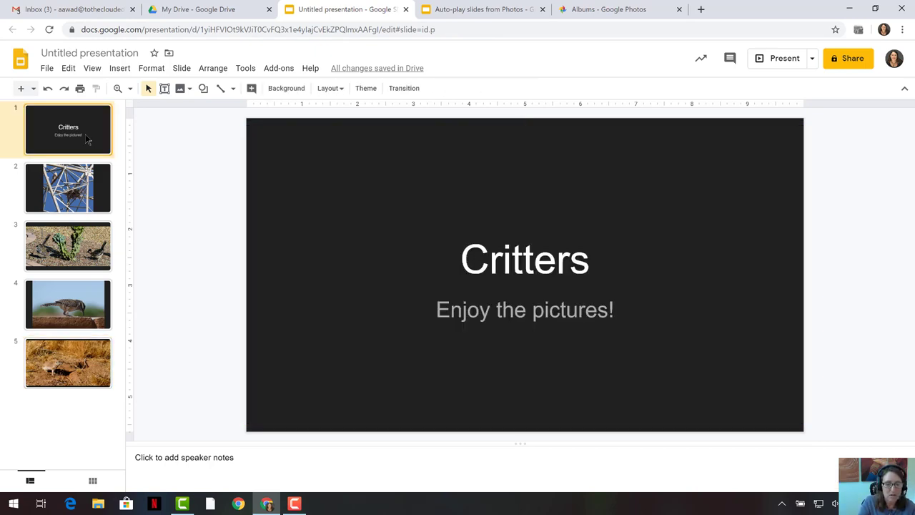
{"action": "left_click", "coordinate": [121, 52]}
{"action": "type", "text": "Critters"}
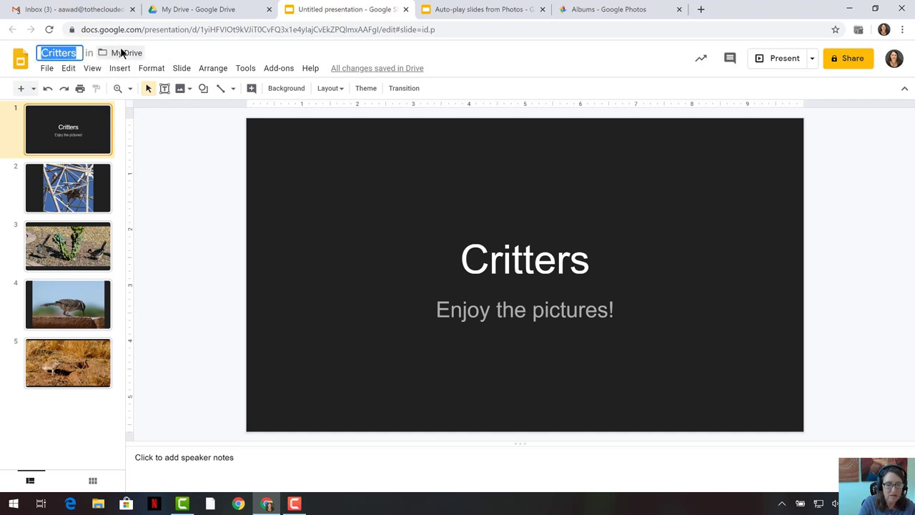
{"action": "left_click", "coordinate": [180, 185]}
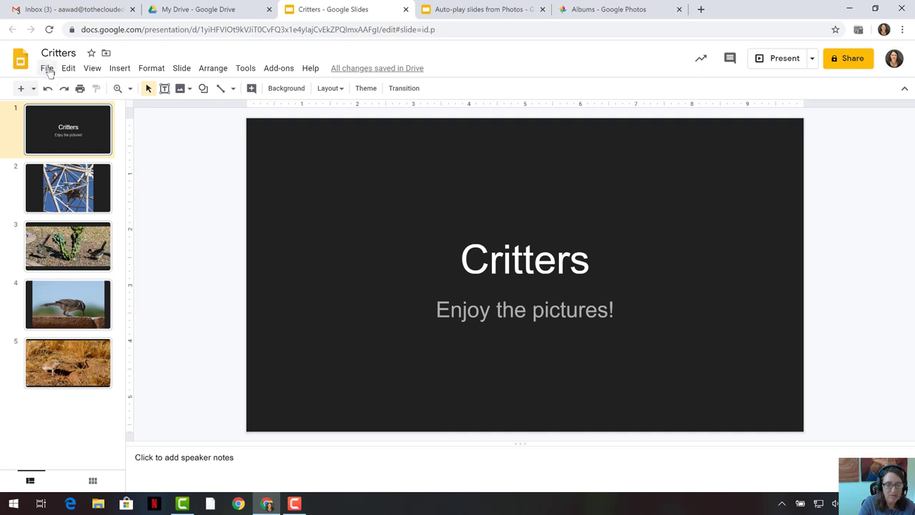
{"action": "left_click", "coordinate": [47, 69]}
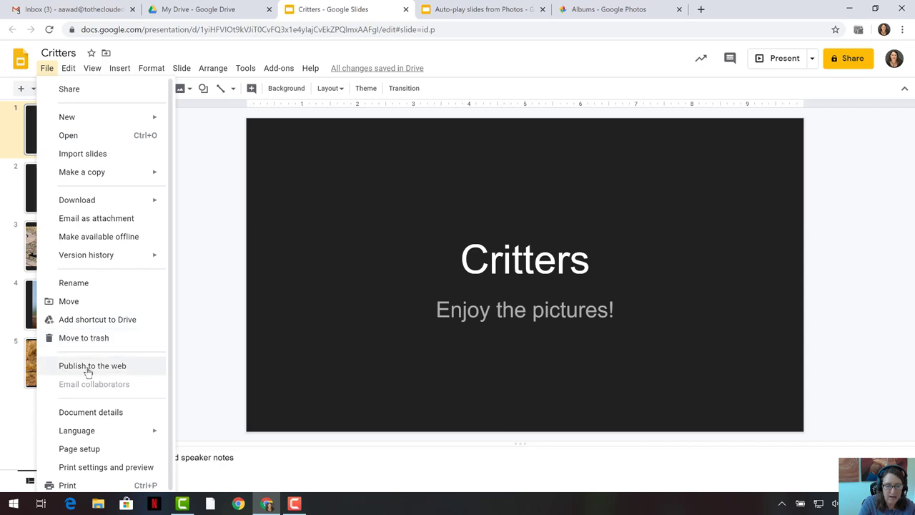
{"action": "left_click", "coordinate": [125, 371]}
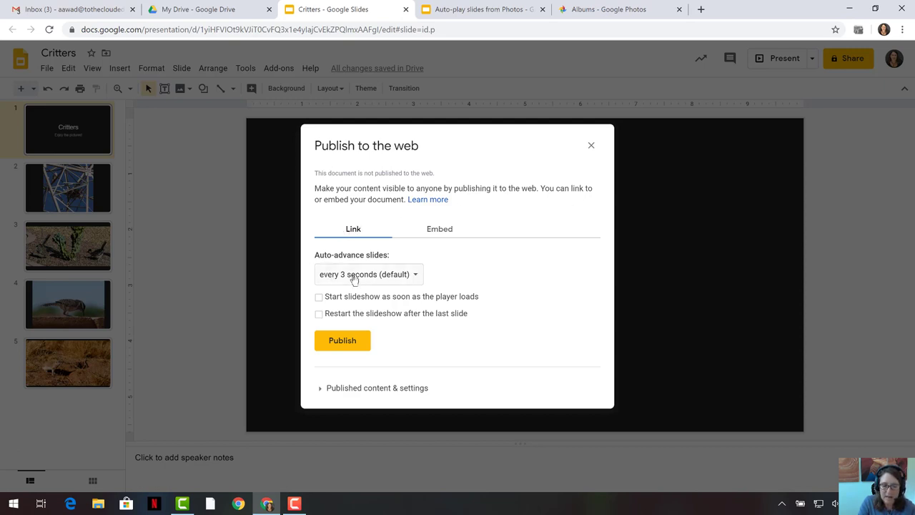
Publish the deck auto-advancing every 5 seconds, starting on load, and copy its link.
{"action": "left_click", "coordinate": [417, 275]}
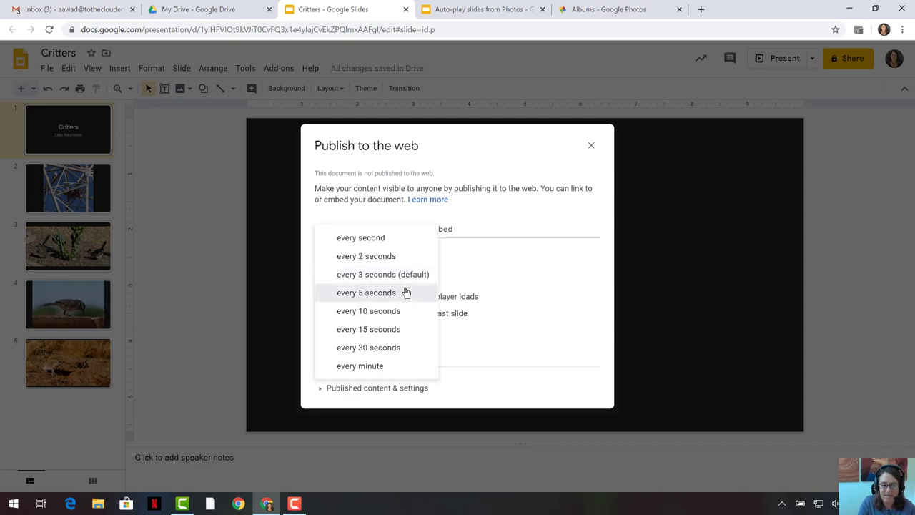
{"action": "left_click", "coordinate": [405, 292]}
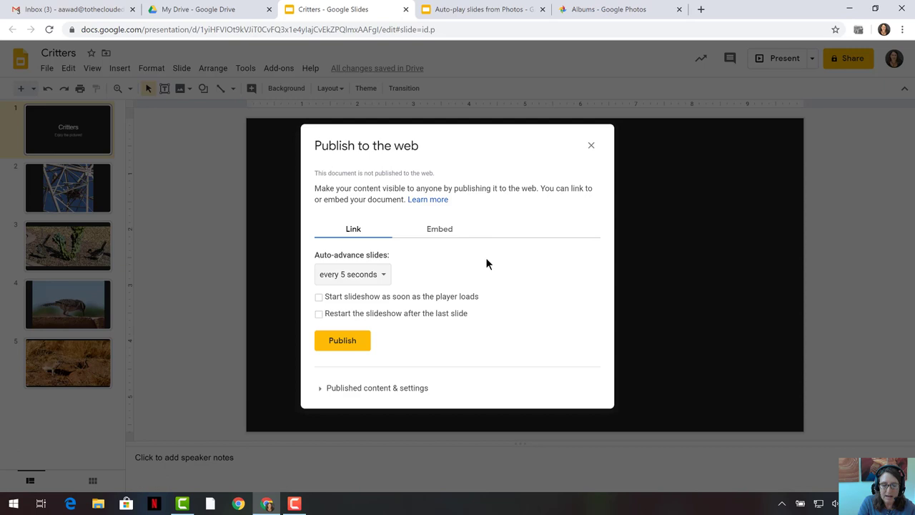
{"action": "left_click", "coordinate": [319, 297]}
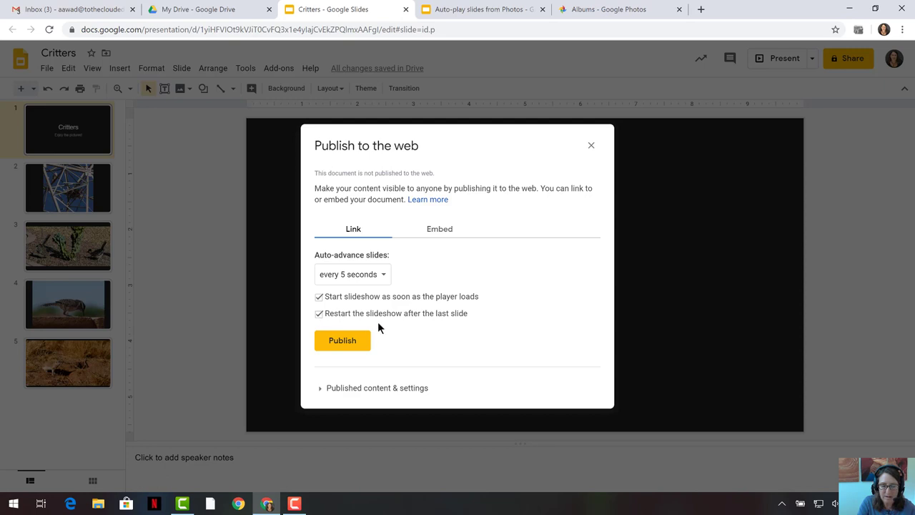
{"action": "left_click", "coordinate": [346, 341]}
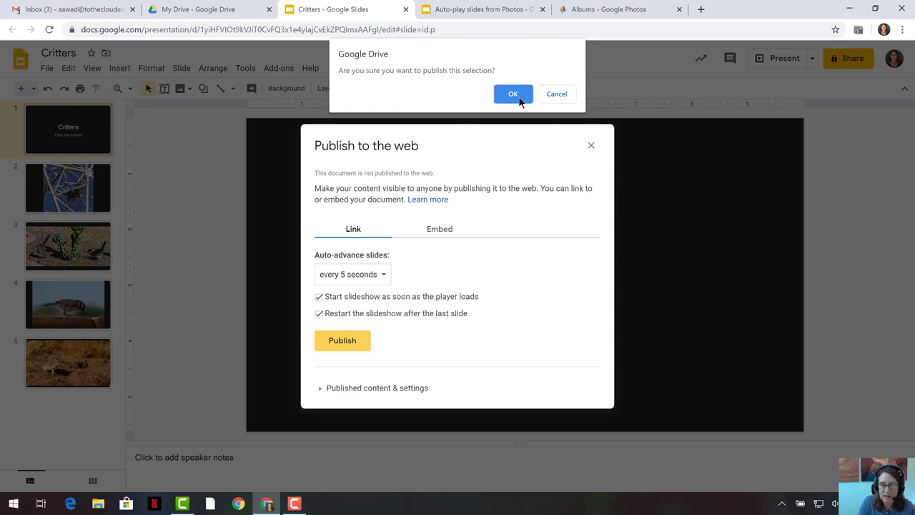
{"action": "left_click", "coordinate": [519, 100]}
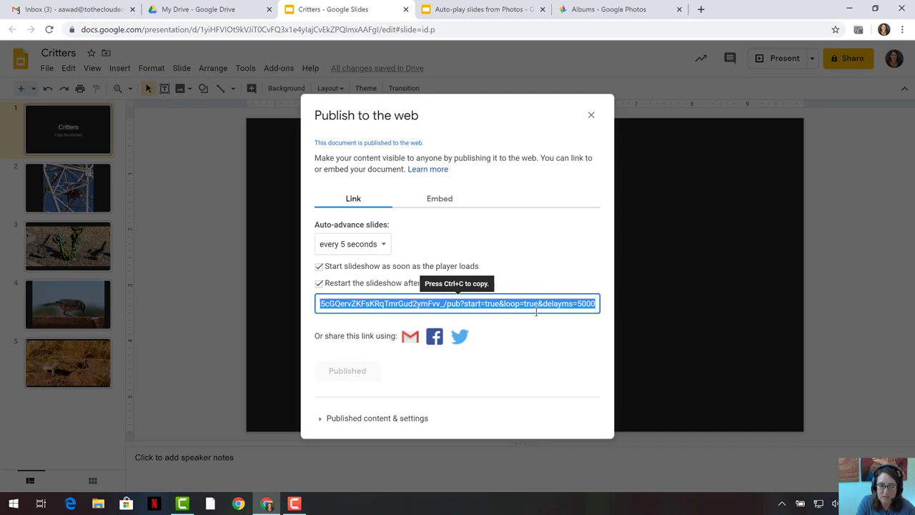
{"action": "key", "text": "ctrl+c"}
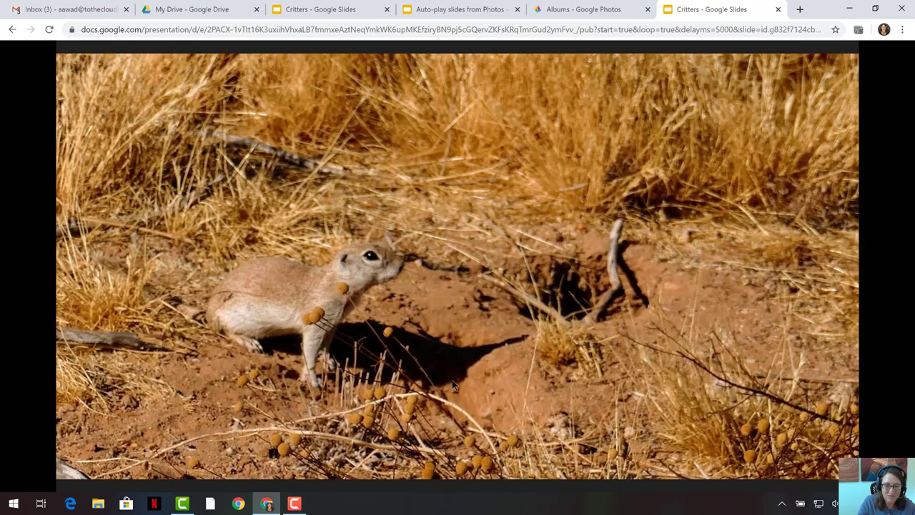
Watch the published Critters slideshow play through to the ground squirrel slide.
{"action": "left_click", "coordinate": [299, 503]}
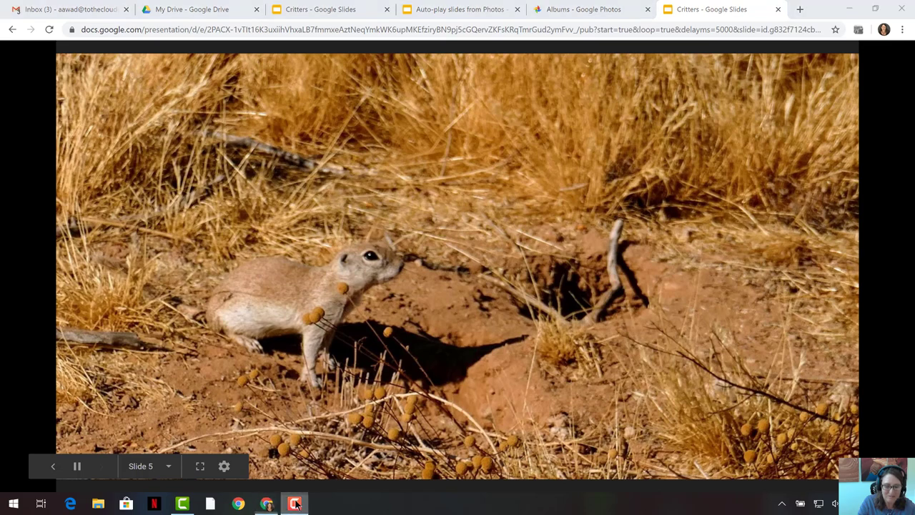